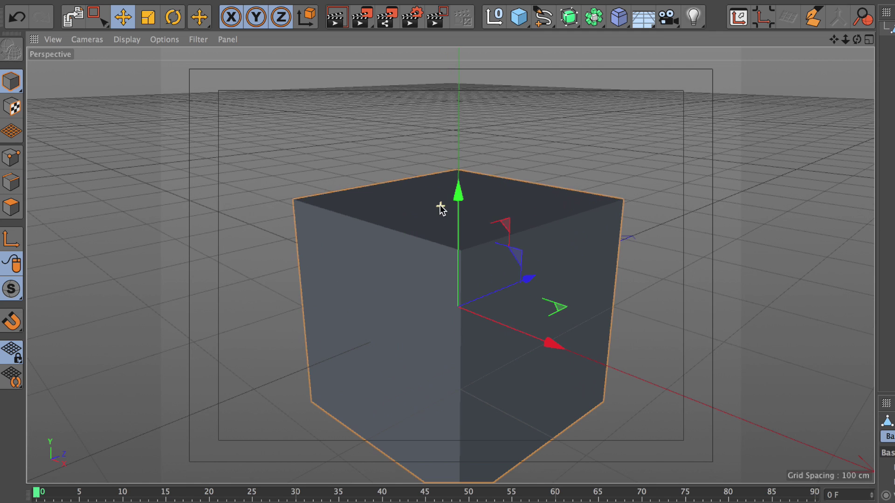
Inset the cube's top face and sink it into the body.
{"action": "left_click", "coordinate": [468, 220]}
{"action": "key", "text": "i"}
{"action": "left_click_drag", "start_coordinate": [468, 220], "coordinate": [587, 201]}
{"action": "key", "text": "d"}
Inset both front side faces and extrude them out into two long arms.
{"action": "key", "text": "e"}
{"action": "left_click", "coordinate": [411, 173]}
{"action": "left_click", "coordinate": [515, 176], "text": "shift"}
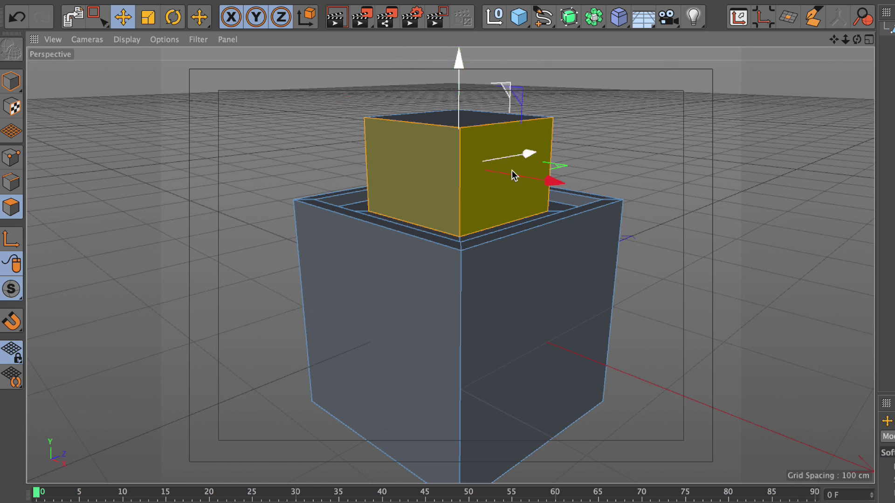
{"action": "key", "text": "i"}
{"action": "left_click_drag", "start_coordinate": [515, 176], "coordinate": [497, 151]}
{"action": "key", "text": "d"}
{"action": "left_click_drag", "start_coordinate": [487, 182], "coordinate": [416, 180]}
Hollow the arm end faces, extrude them into long beams, and smooth with Subdivision Surface.
{"action": "key", "text": "i"}
{"action": "left_click_drag", "start_coordinate": [605, 189], "coordinate": [649, 190]}
{"action": "key", "text": "d"}
{"action": "left_click_drag", "start_coordinate": [809, 124], "coordinate": [403, 216], "text": "alt"}
{"action": "key", "text": "t"}
{"action": "left_click_drag", "start_coordinate": [727, 225], "coordinate": [693, 226]}
{"action": "key", "text": "ctrl+z"}
{"action": "left_click_drag", "start_coordinate": [819, 39], "coordinate": [419, 242], "text": "alt"}
{"action": "left_click", "coordinate": [569, 18], "text": "alt"}
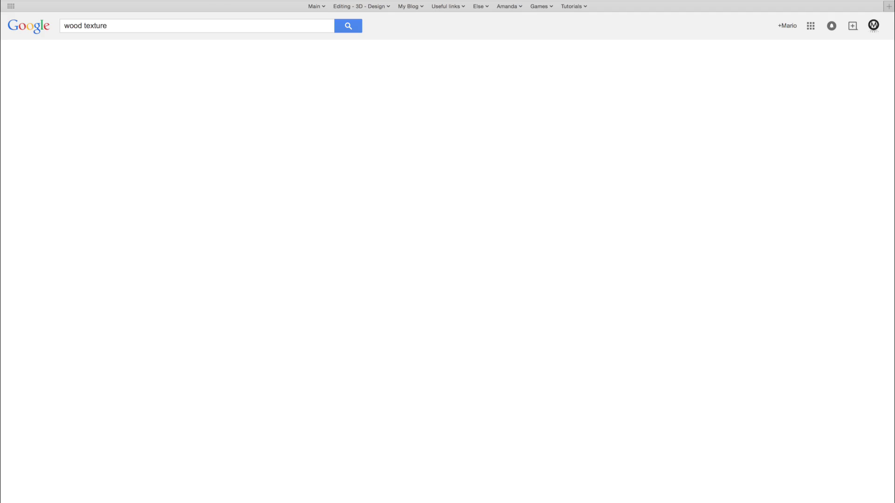
Replace the 'wood texture' image search with 'metal texture'.
{"action": "scroll", "coordinate": [439, 280], "scroll_direction": "down", "scroll_amount": 6}
{"action": "scroll", "coordinate": [439, 280], "scroll_direction": "up", "scroll_amount": 6}
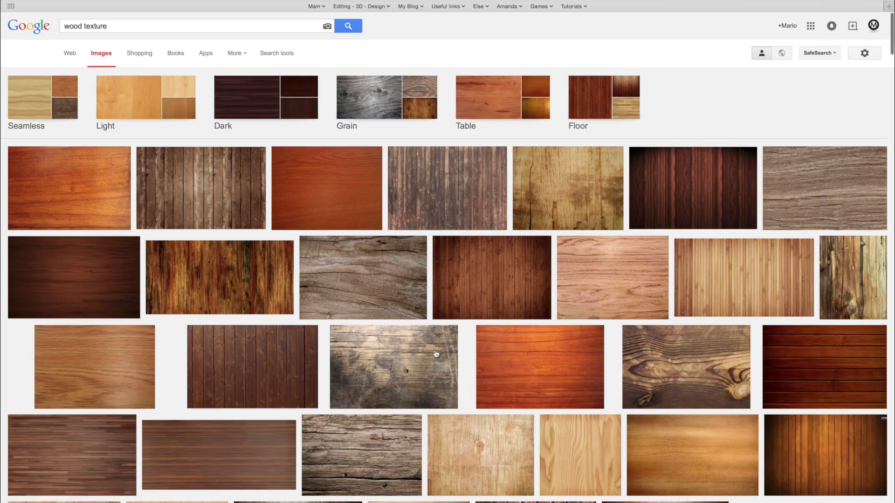
{"action": "triple_click", "coordinate": [67, 26]}
{"action": "type", "text": "metal texture"}
{"action": "key", "text": "Return"}
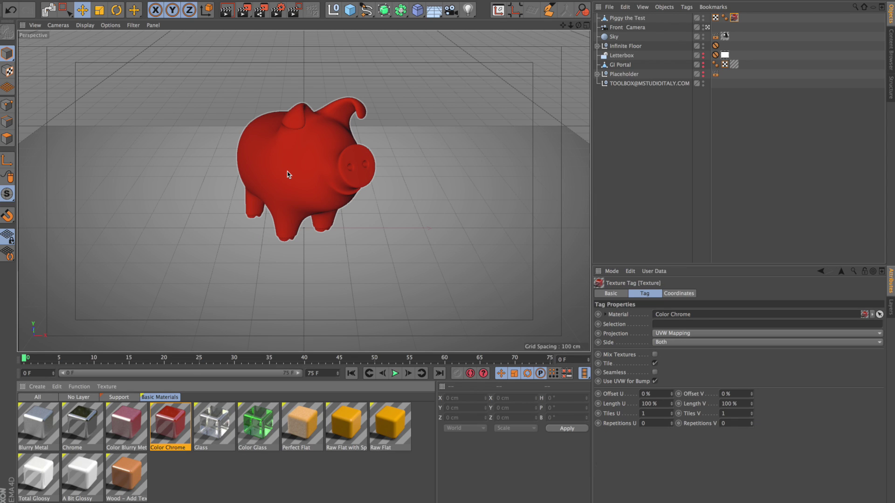
Recolour Color Chrome light green (R 165, G 206, B 124) and show its Reflectance layer settings.
{"action": "left_click", "coordinate": [177, 425]}
{"action": "double_click", "coordinate": [178, 426]}
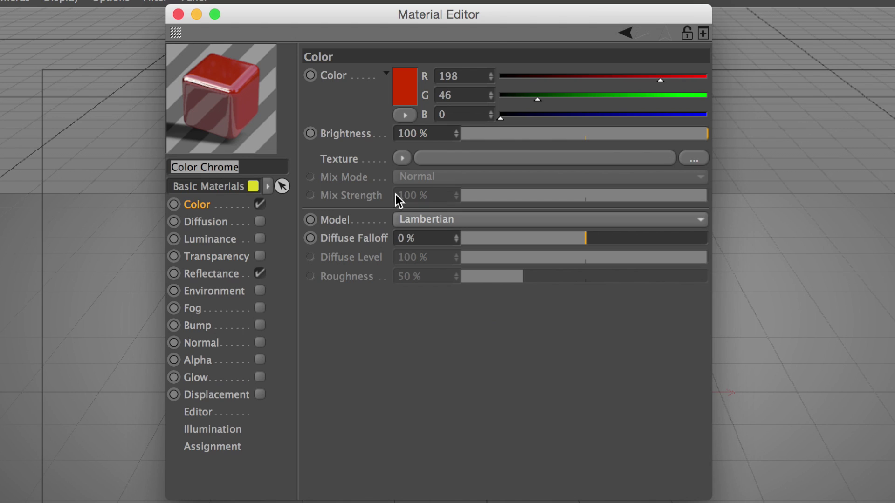
{"action": "left_click", "coordinate": [263, 77]}
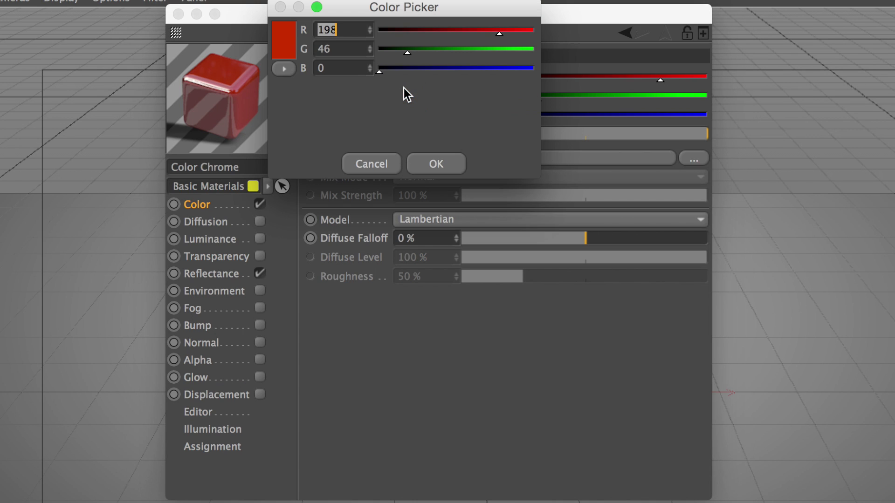
{"action": "left_click", "coordinate": [290, 45]}
{"action": "left_click", "coordinate": [424, 176]}
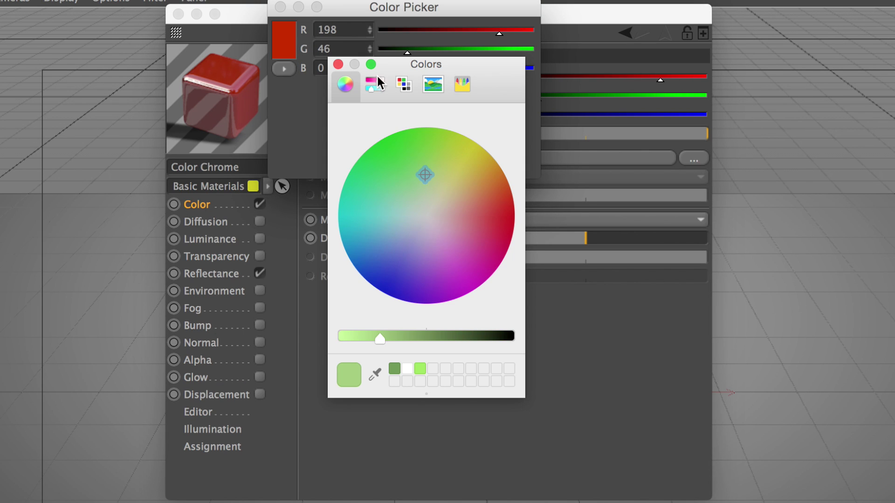
{"action": "left_click", "coordinate": [338, 65]}
{"action": "left_click", "coordinate": [436, 162]}
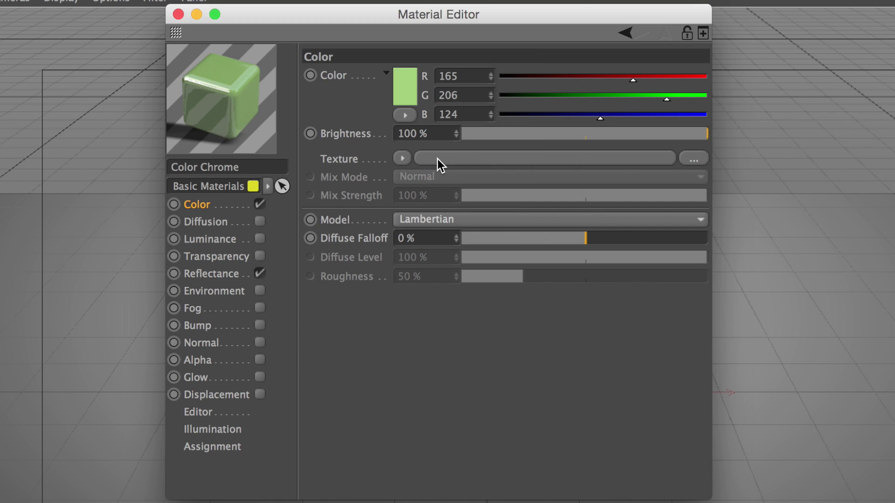
{"action": "left_click", "coordinate": [217, 275]}
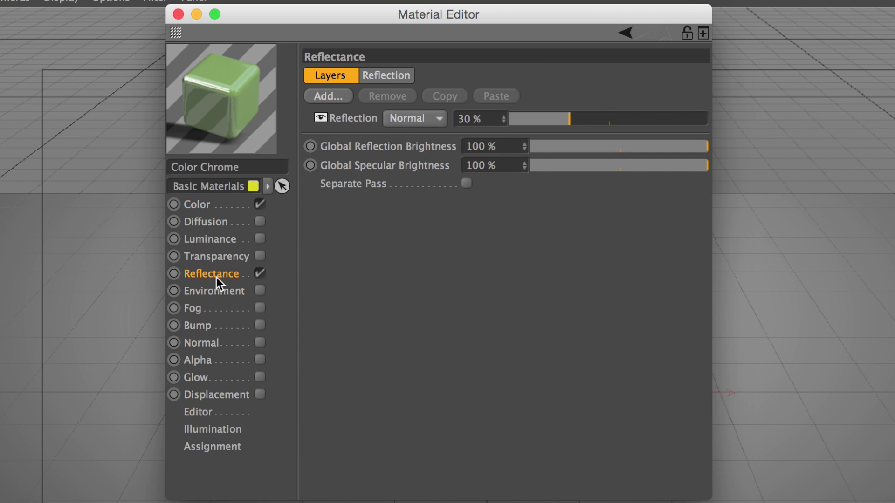
{"action": "left_click", "coordinate": [397, 76]}
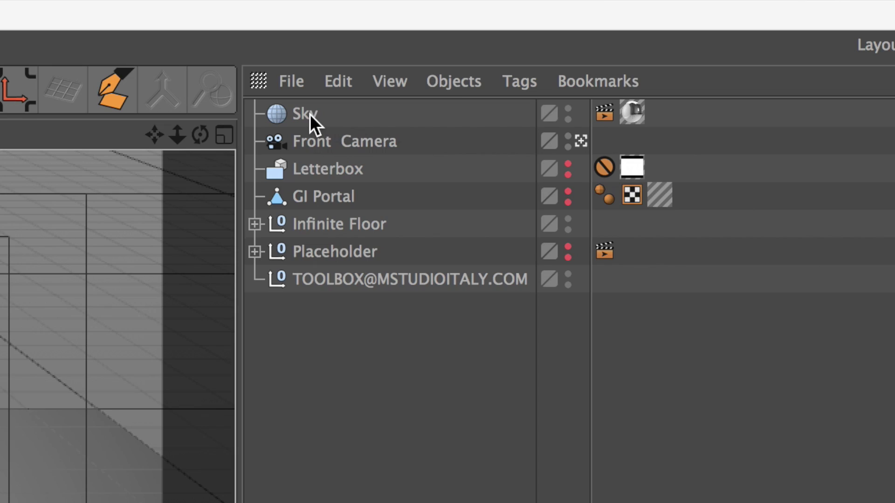
Select Sky and view the Studio HDRI material preview in a large window, then close it.
{"action": "left_click", "coordinate": [309, 114]}
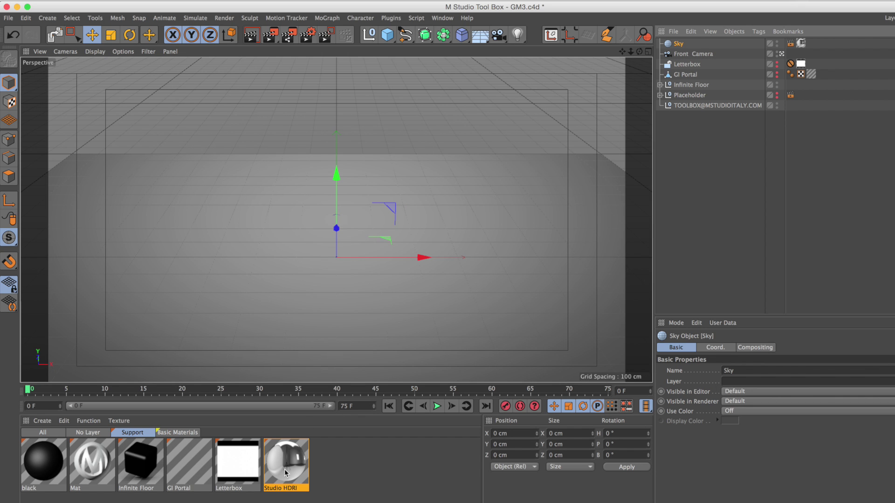
{"action": "left_click", "coordinate": [285, 473]}
{"action": "double_click", "coordinate": [286, 473]}
{"action": "right_click", "coordinate": [191, 113]}
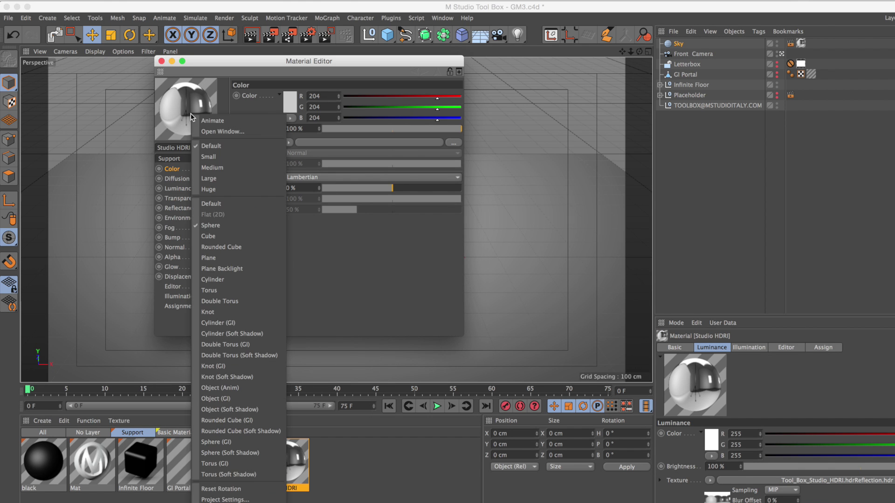
{"action": "left_click", "coordinate": [202, 132]}
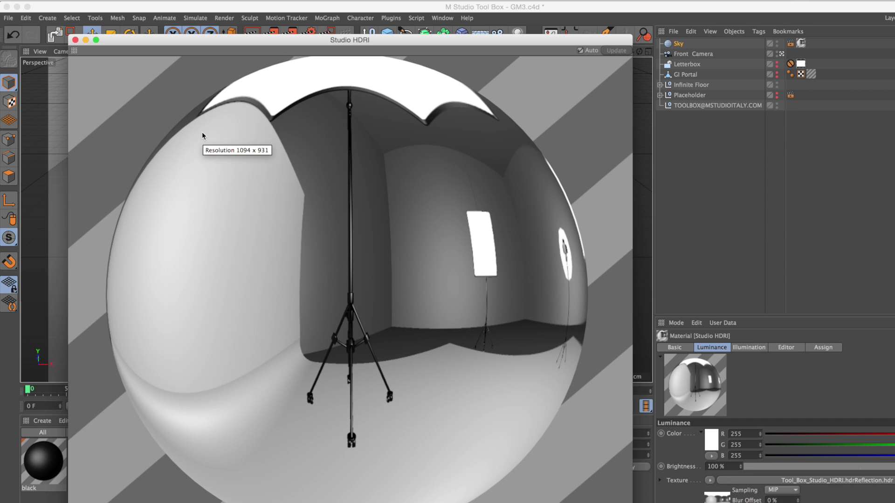
{"action": "left_click", "coordinate": [75, 40]}
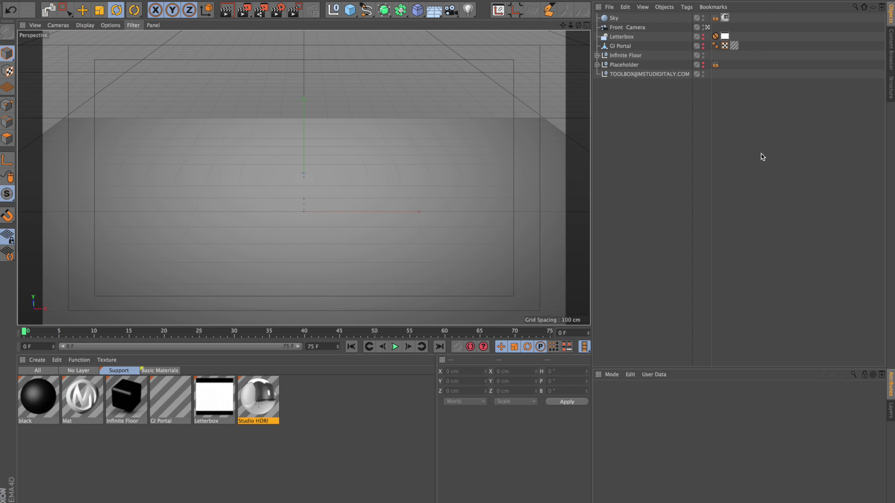
Browse the Content Browser to Presets > Visualize > Presets > Light Setups > HDRI.
{"action": "left_click", "coordinate": [891, 51]}
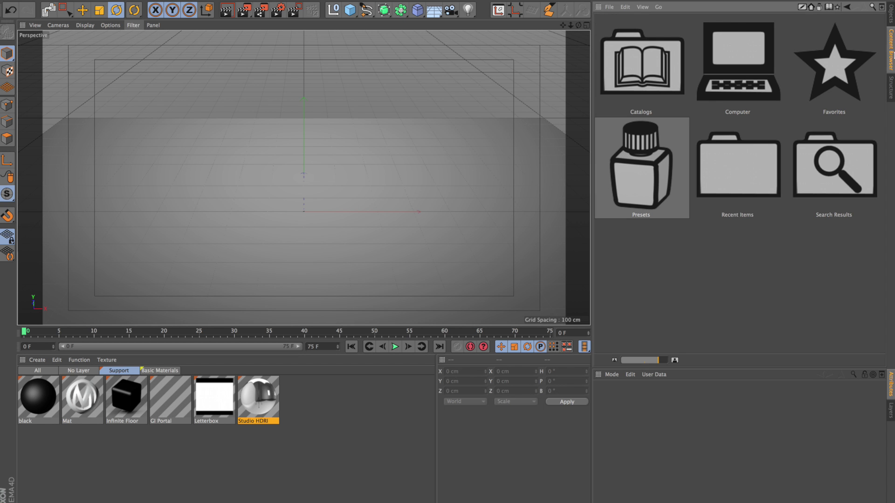
{"action": "double_click", "coordinate": [648, 174]}
{"action": "scroll", "coordinate": [643, 172], "scroll_direction": "down", "scroll_amount": 6}
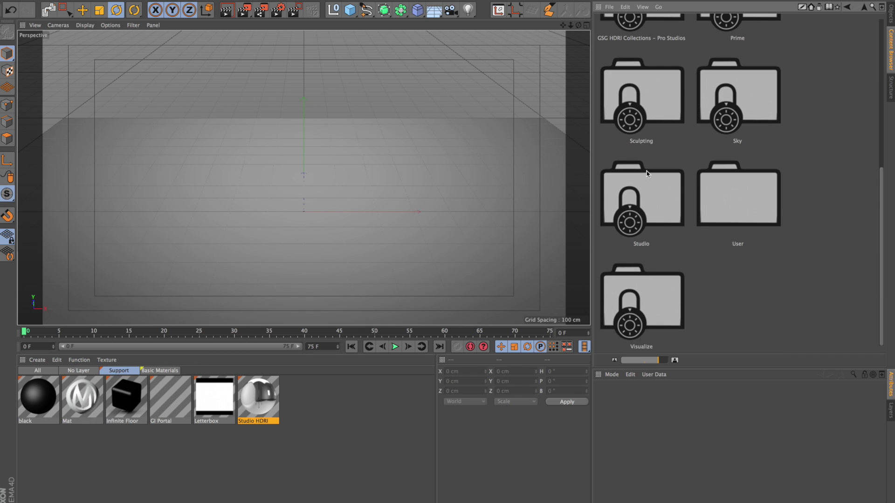
{"action": "double_click", "coordinate": [650, 292]}
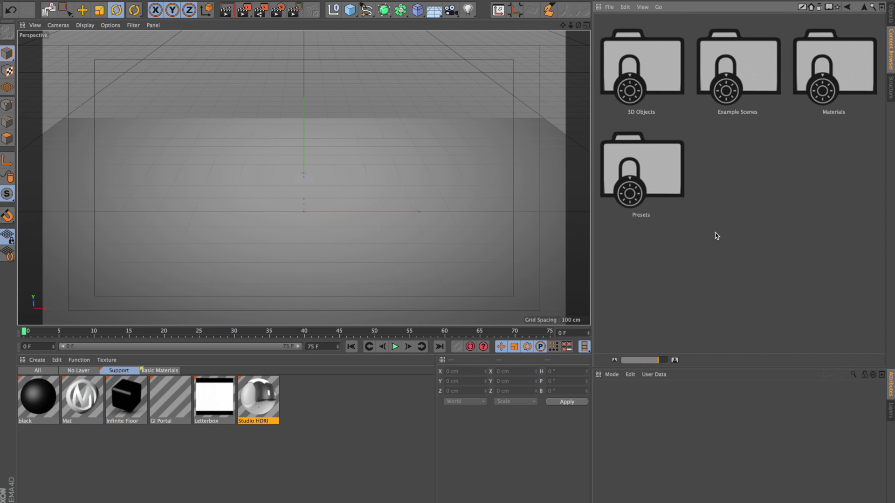
{"action": "left_click", "coordinate": [663, 174]}
{"action": "double_click", "coordinate": [663, 174]}
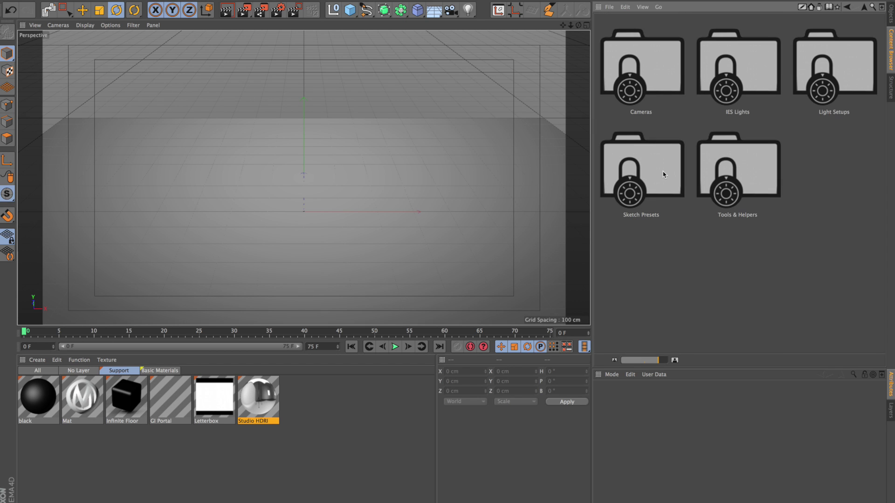
{"action": "double_click", "coordinate": [846, 80]}
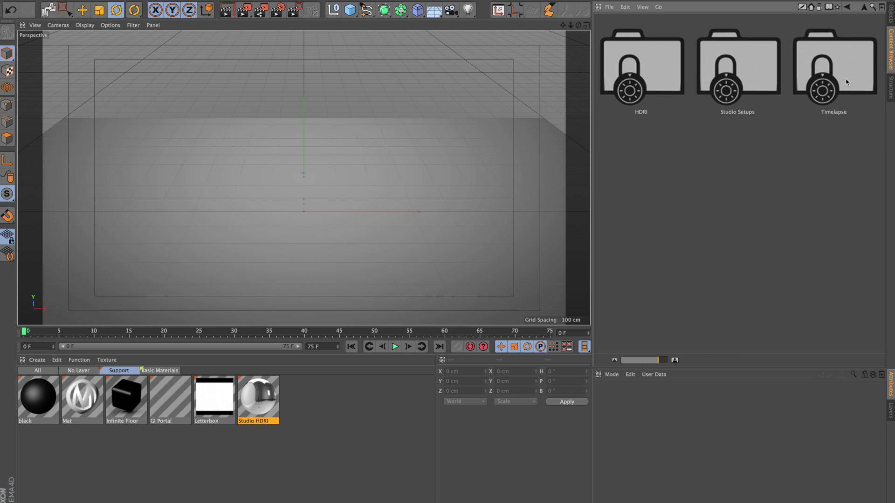
{"action": "double_click", "coordinate": [670, 60]}
{"action": "left_click_drag", "start_coordinate": [658, 360], "coordinate": [671, 362]}
{"action": "left_click_drag", "start_coordinate": [881, 95], "coordinate": [884, 115]}
Load DS360_Maxon_01e_Ref.hdr as the Studio HDRI material's Luminance texture.
{"action": "left_click", "coordinate": [259, 405]}
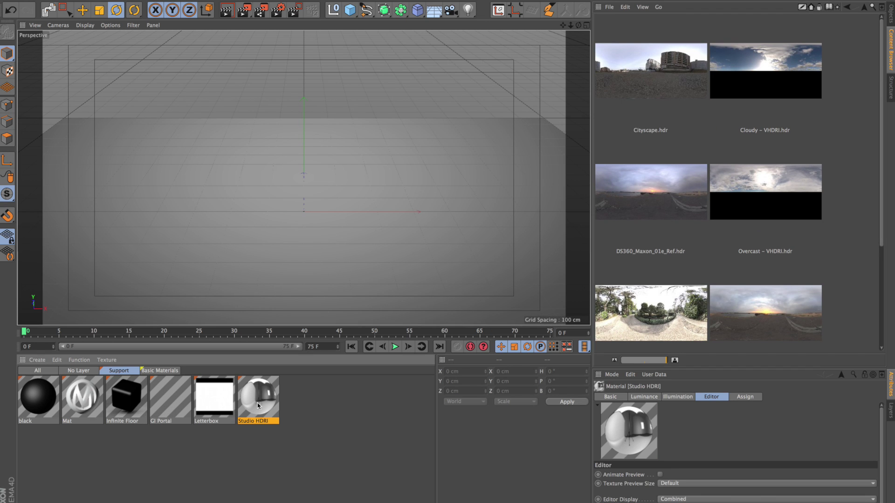
{"action": "left_click", "coordinate": [653, 397]}
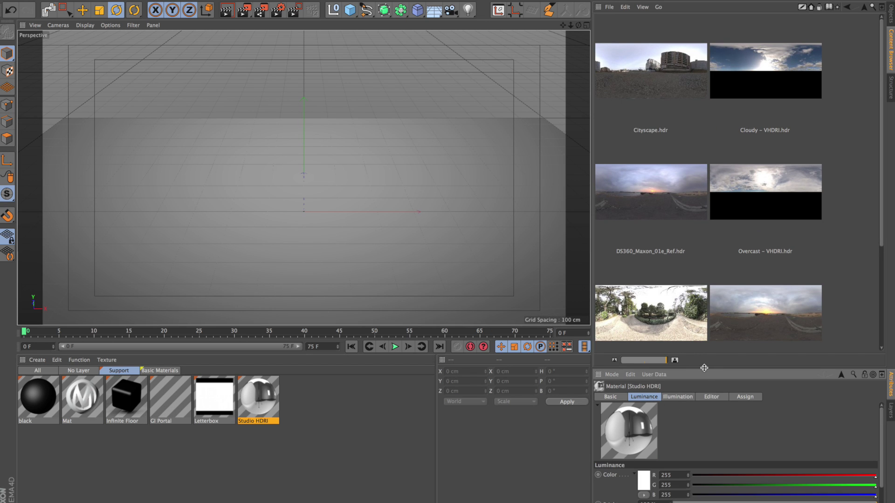
{"action": "left_click_drag", "start_coordinate": [700, 367], "coordinate": [699, 284]}
{"action": "left_click_drag", "start_coordinate": [680, 200], "coordinate": [731, 436]}
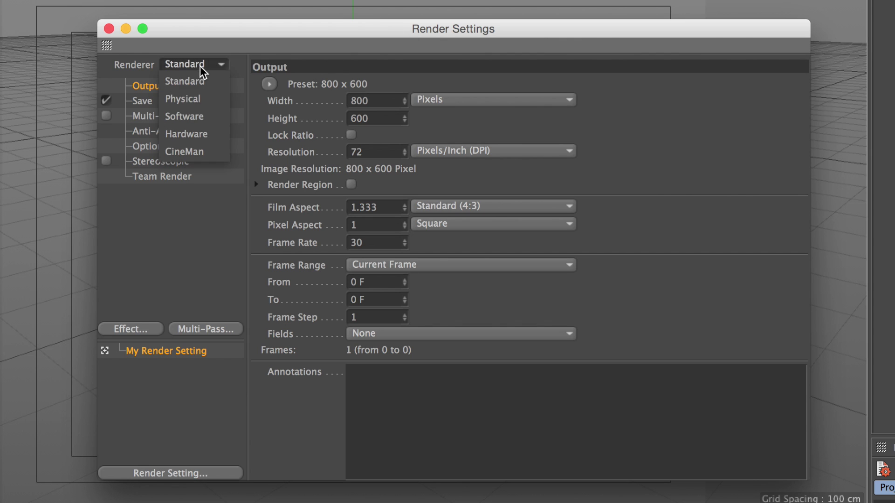
Switch to Physical and add Global Illumination with Default preset and Medium irradiance cache density.
{"action": "left_click", "coordinate": [205, 99]}
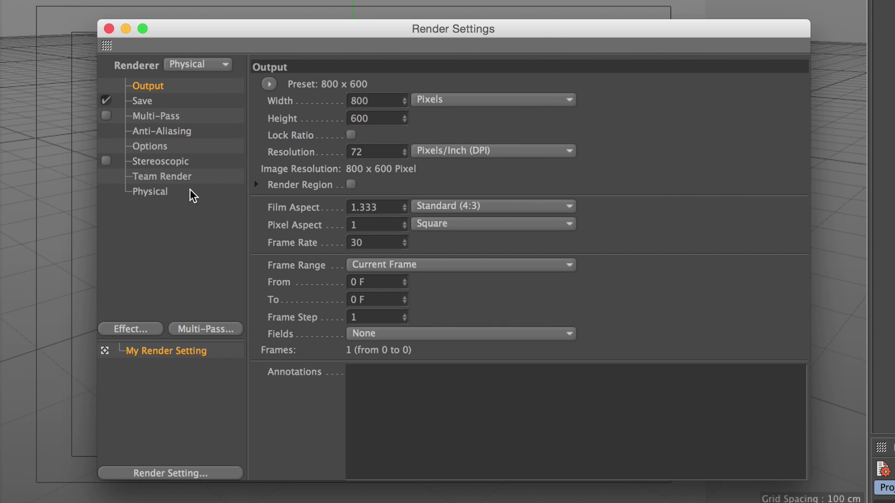
{"action": "left_click", "coordinate": [142, 332]}
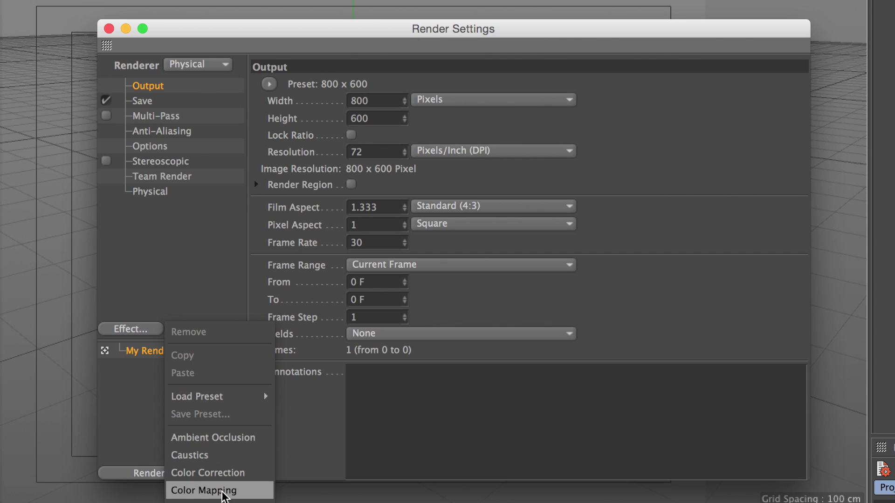
{"action": "left_click", "coordinate": [219, 501]}
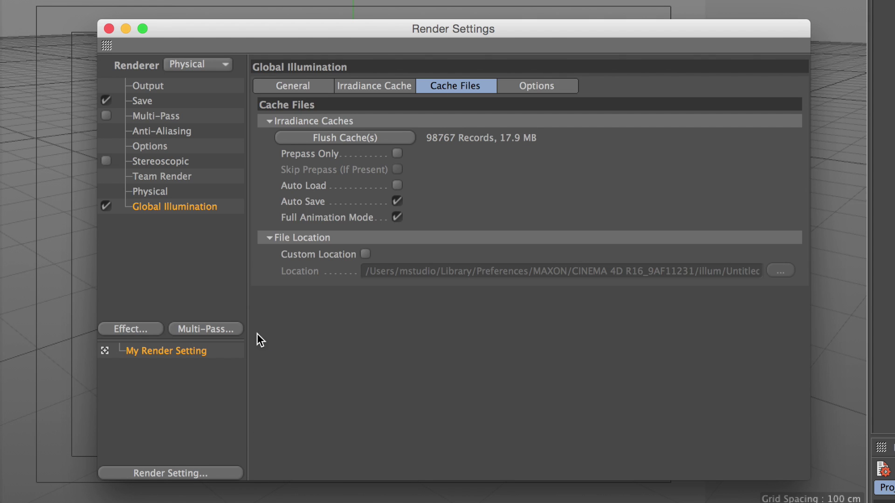
{"action": "left_click", "coordinate": [313, 85]}
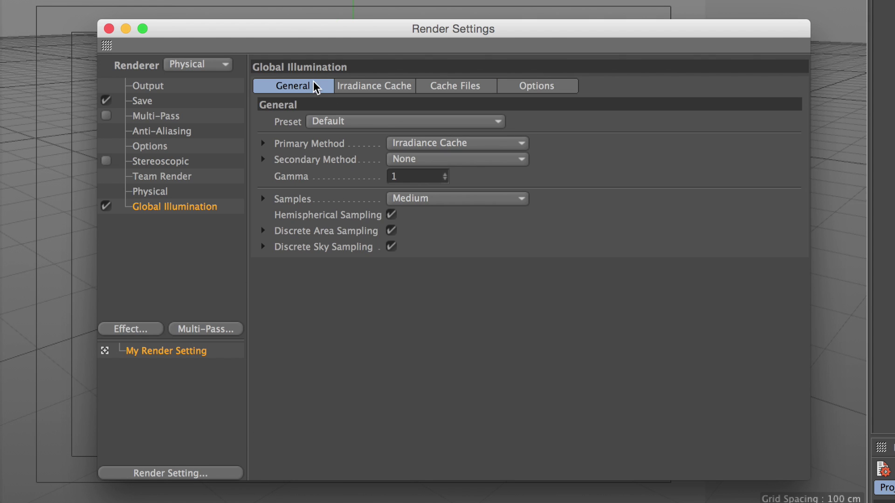
{"action": "left_click", "coordinate": [471, 122]}
{"action": "left_click", "coordinate": [549, 132]}
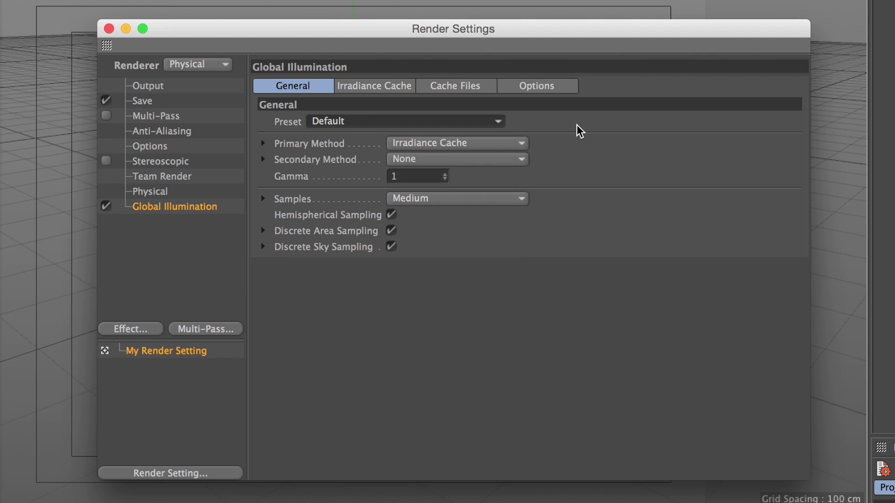
{"action": "left_click", "coordinate": [515, 149]}
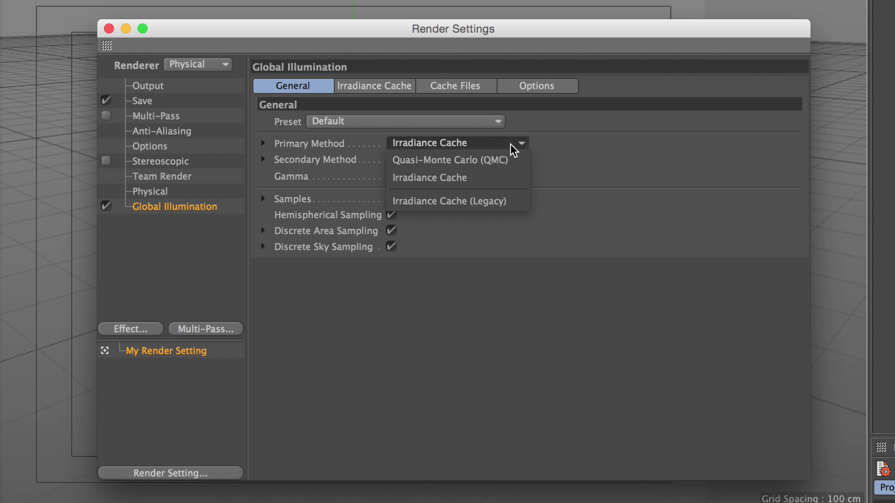
{"action": "left_click", "coordinate": [599, 169]}
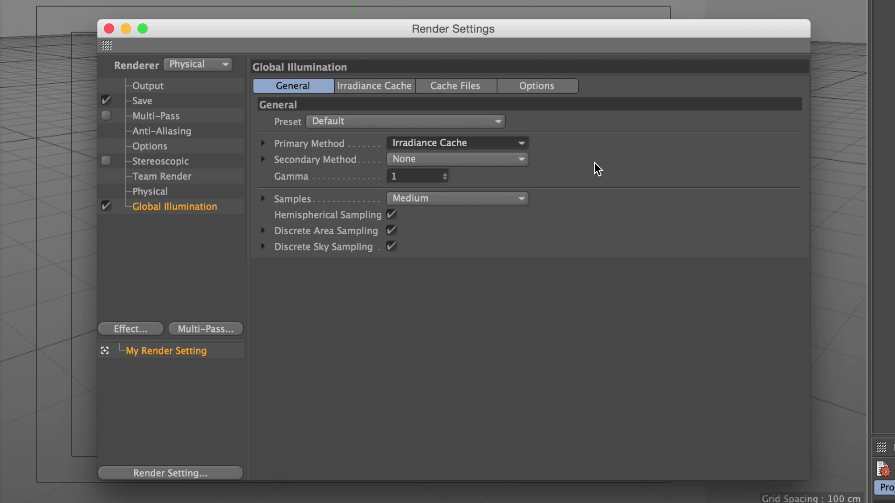
{"action": "left_click", "coordinate": [401, 87]}
{"action": "left_click", "coordinate": [404, 122]}
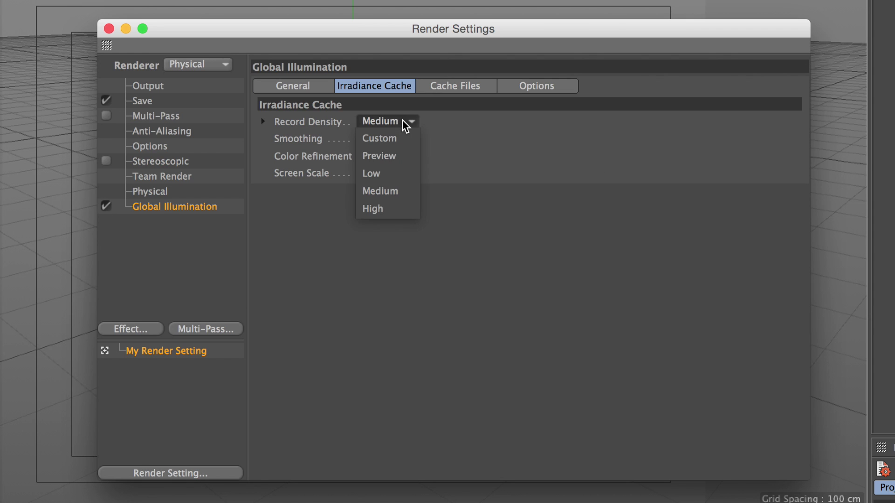
{"action": "left_click", "coordinate": [466, 100]}
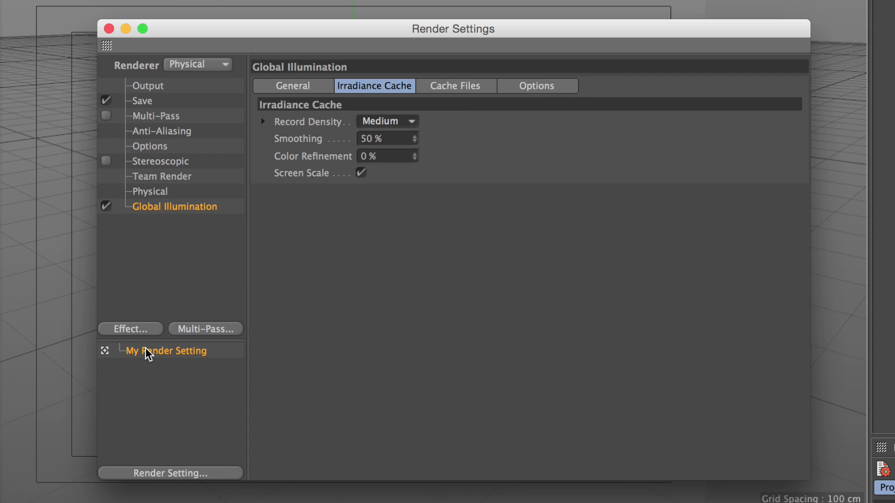
Add Ambient Occlusion, review its cache options, and keep the Physical sampler on Adaptive.
{"action": "left_click", "coordinate": [142, 330]}
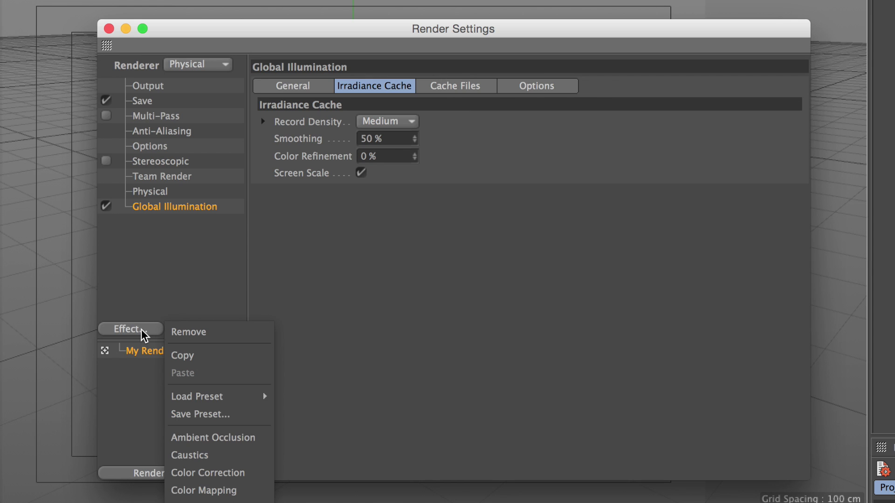
{"action": "left_click", "coordinate": [207, 443]}
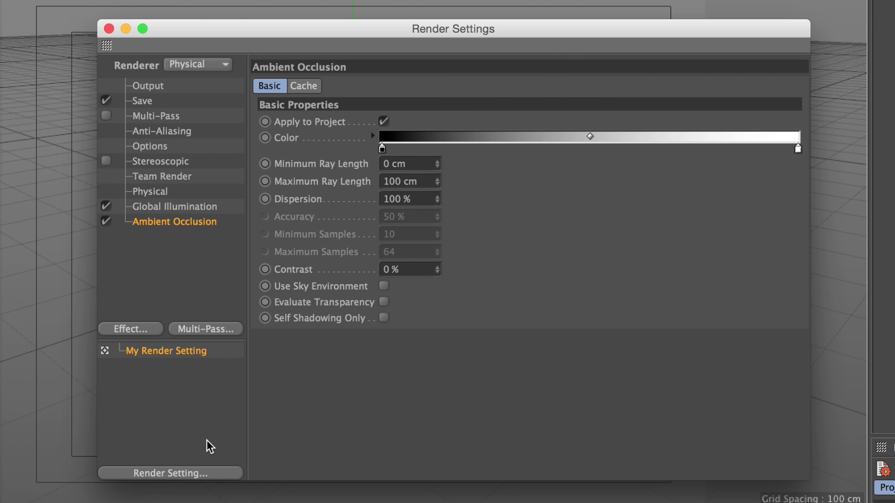
{"action": "left_click", "coordinate": [316, 89]}
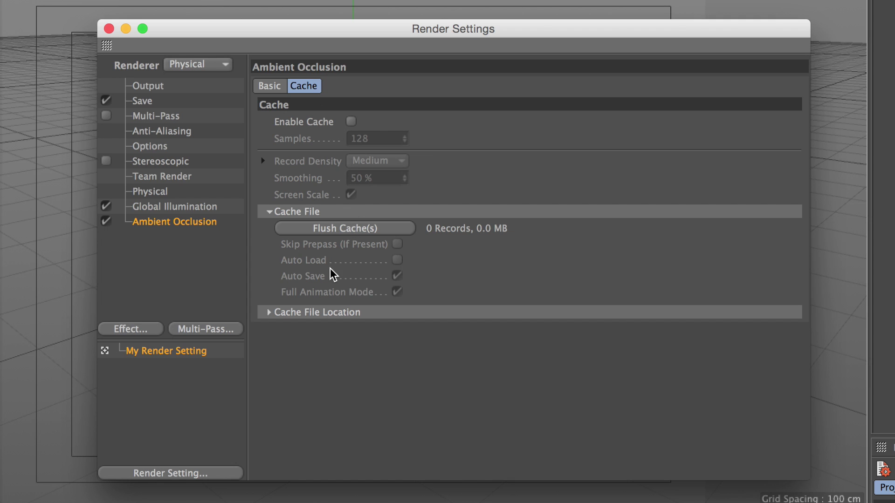
{"action": "left_click", "coordinate": [269, 313]}
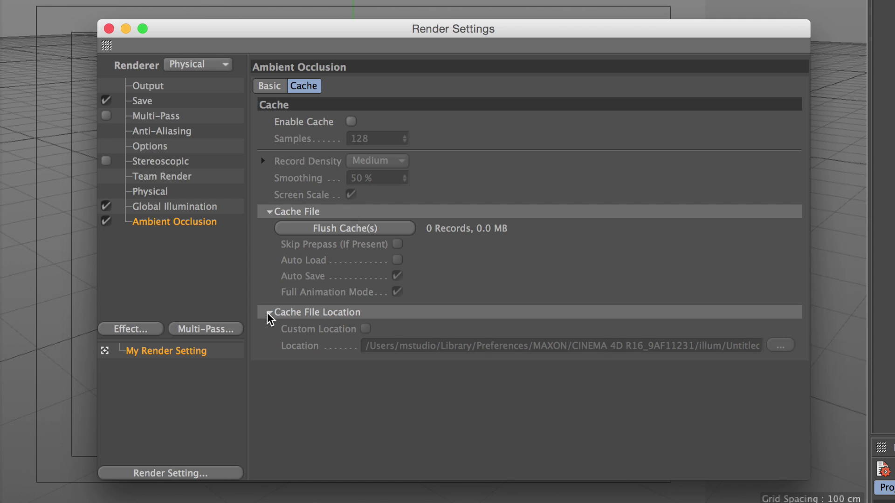
{"action": "left_click", "coordinate": [161, 193]}
{"action": "left_click", "coordinate": [479, 218]}
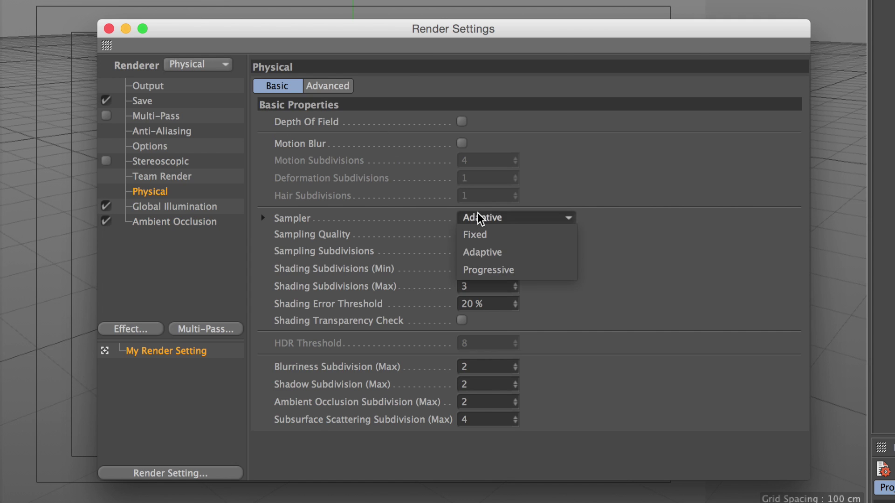
{"action": "left_click", "coordinate": [343, 96]}
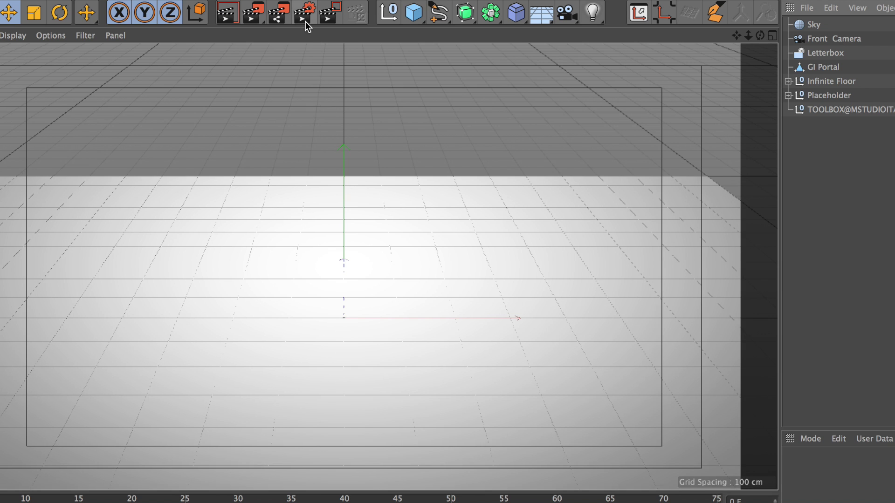
Expand the Physical renderer's Sampler group to show the Progressive Mode choices.
{"action": "left_click", "coordinate": [305, 22]}
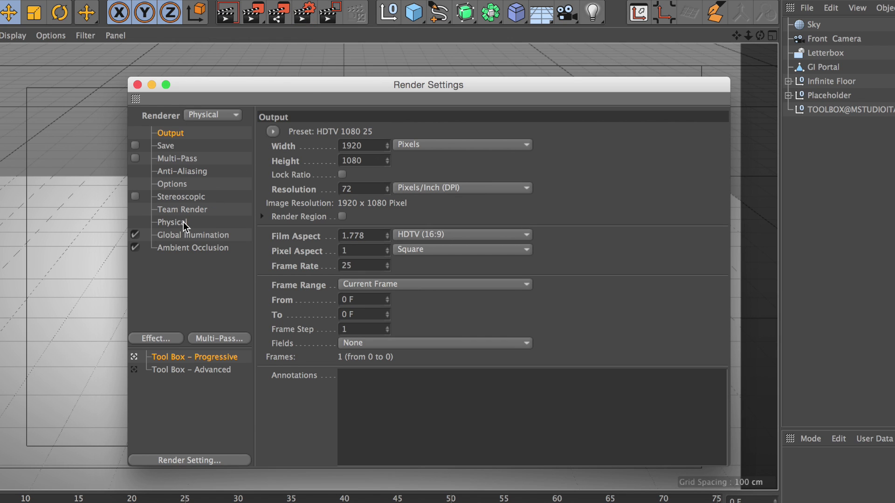
{"action": "left_click", "coordinate": [171, 222]}
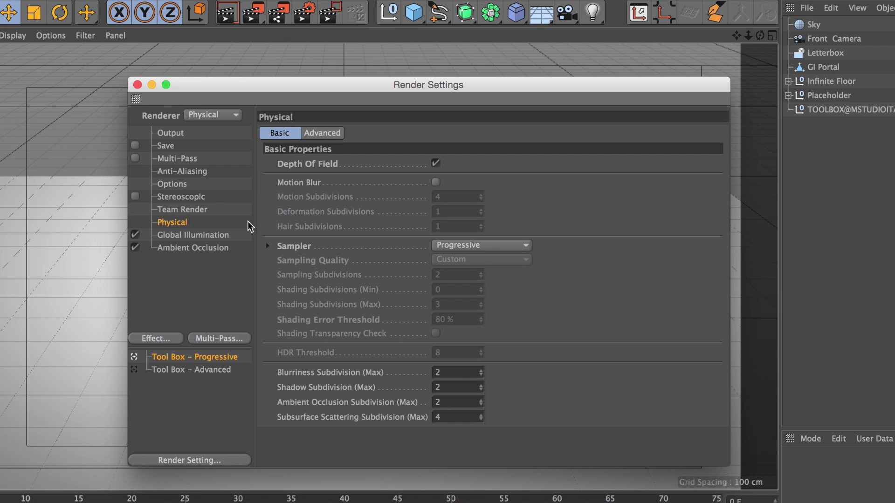
{"action": "left_click", "coordinate": [267, 246]}
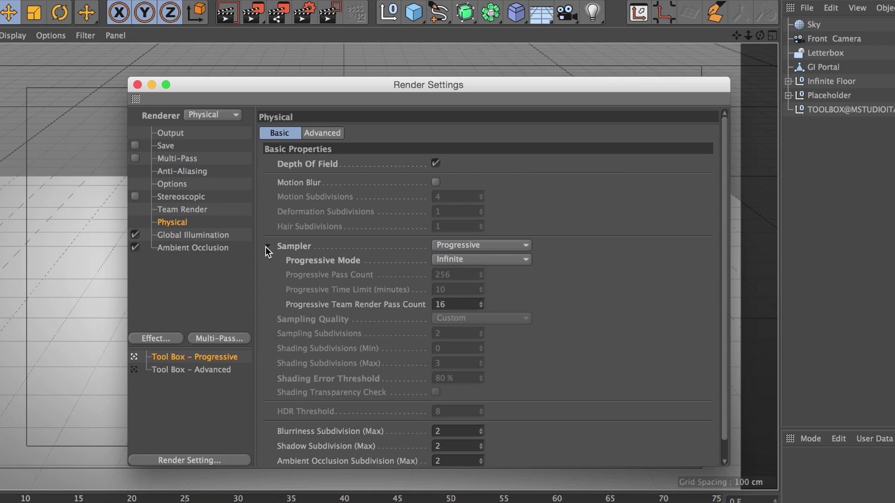
{"action": "left_click", "coordinate": [482, 258]}
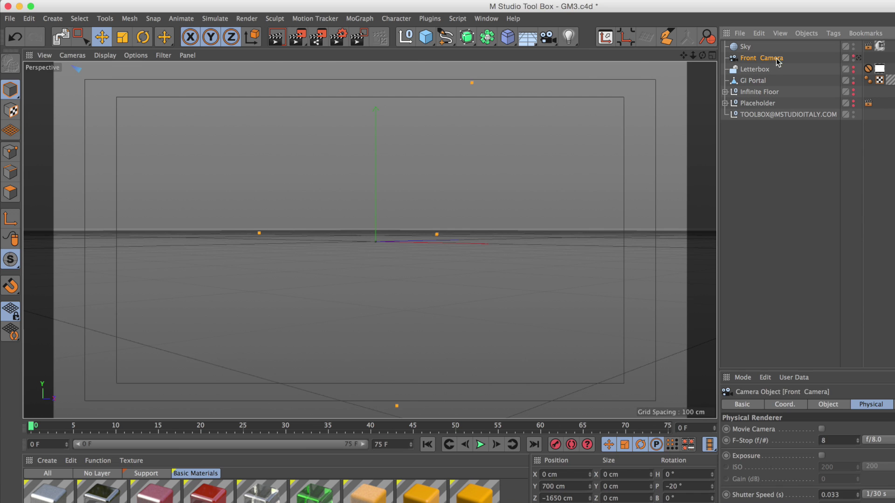
Look through the Front Camera and toggle the Letterbox bars on and off.
{"action": "left_click", "coordinate": [860, 58]}
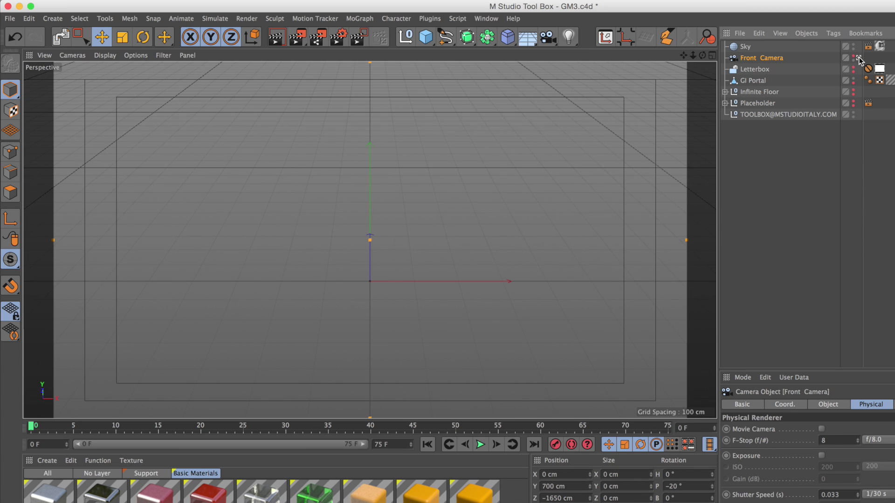
{"action": "left_click", "coordinate": [769, 69]}
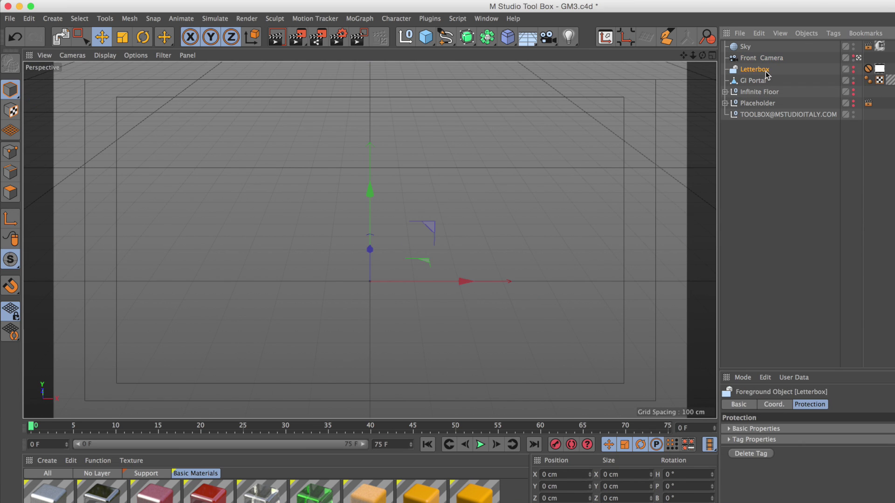
{"action": "left_click", "coordinate": [854, 68]}
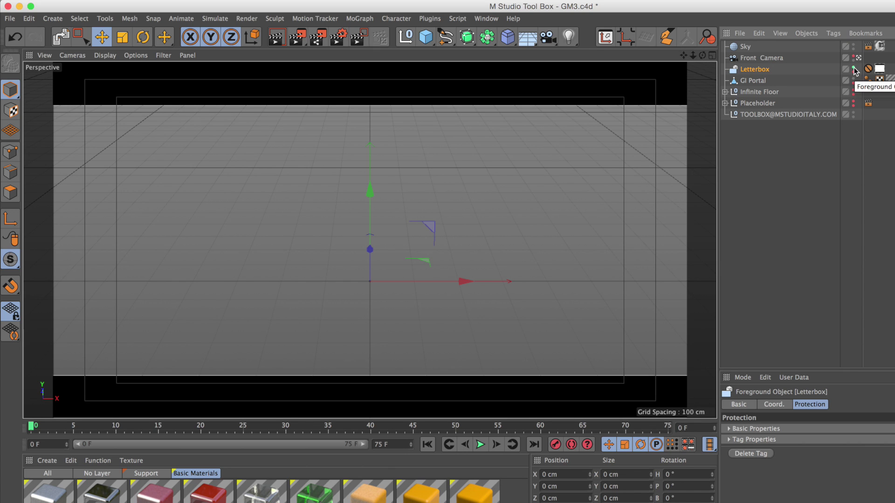
{"action": "left_click", "coordinate": [854, 68]}
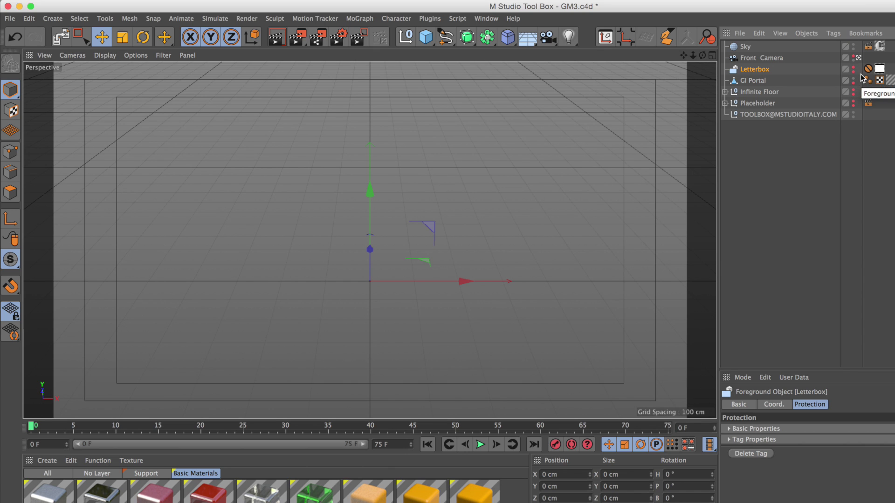
Select GI Portal, split the viewport into four views, then select Infinite Floor.
{"action": "left_click", "coordinate": [752, 82]}
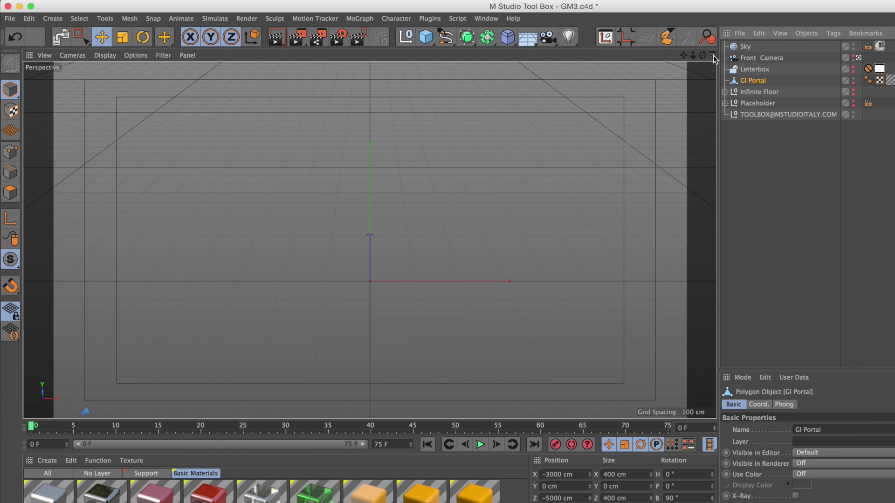
{"action": "middle_click", "coordinate": [534, 282]}
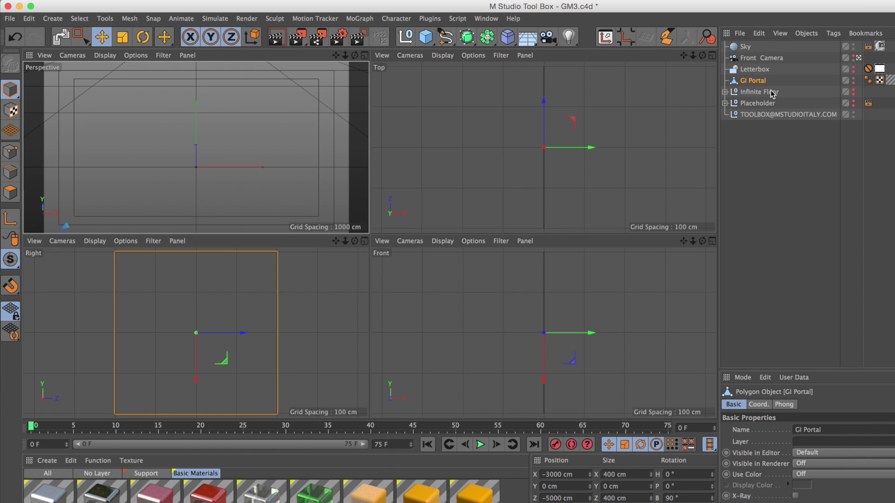
{"action": "left_click", "coordinate": [764, 93]}
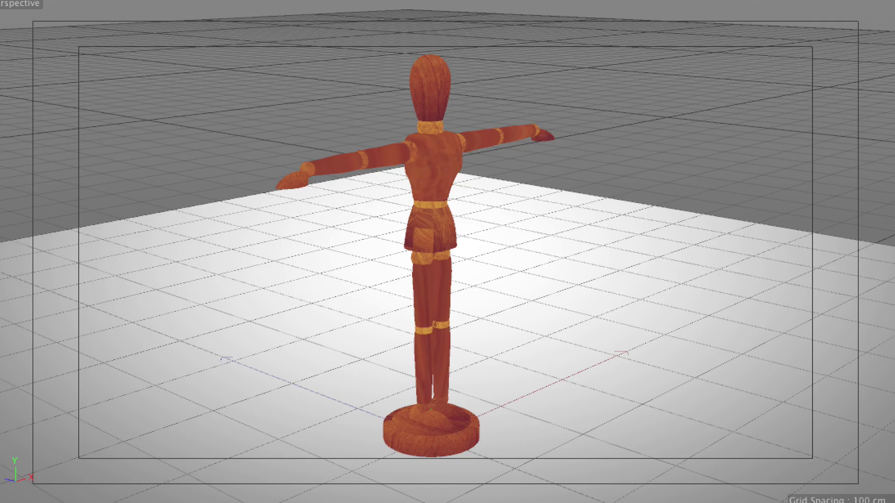
Zoom and orbit the perspective view down to floor level beside the mannequin.
{"action": "scroll", "coordinate": [445, 252], "scroll_direction": "up", "scroll_amount": 5}
{"action": "scroll", "coordinate": [445, 252], "scroll_direction": "down", "scroll_amount": 4}
{"action": "left_click_drag", "start_coordinate": [444, 254], "coordinate": [550, 242], "text": "alt"}
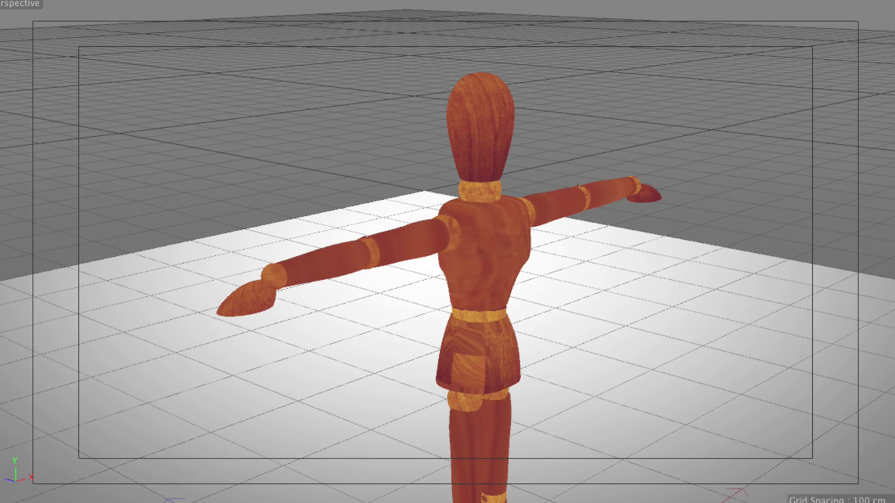
{"action": "left_click_drag", "start_coordinate": [445, 252], "coordinate": [445, 252], "text": "alt"}
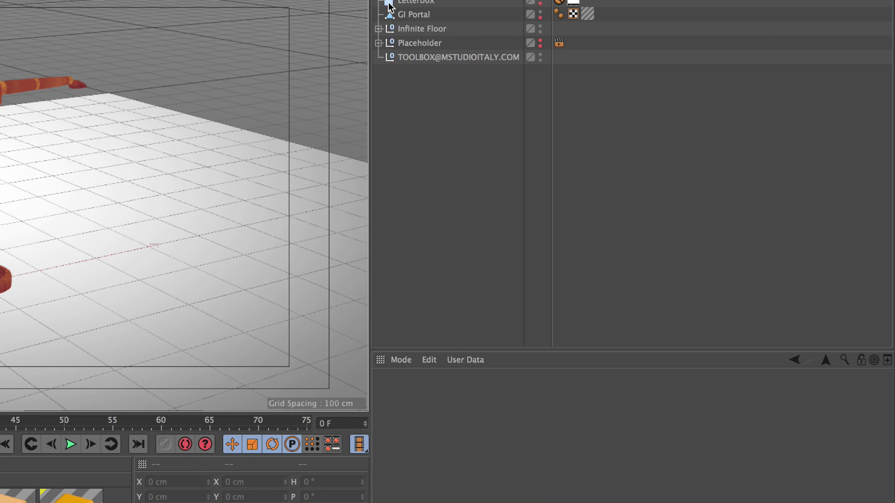
Set the Infinite Floor's Saturation to 73% and Hue to 104°.
{"action": "left_click", "coordinate": [424, 29]}
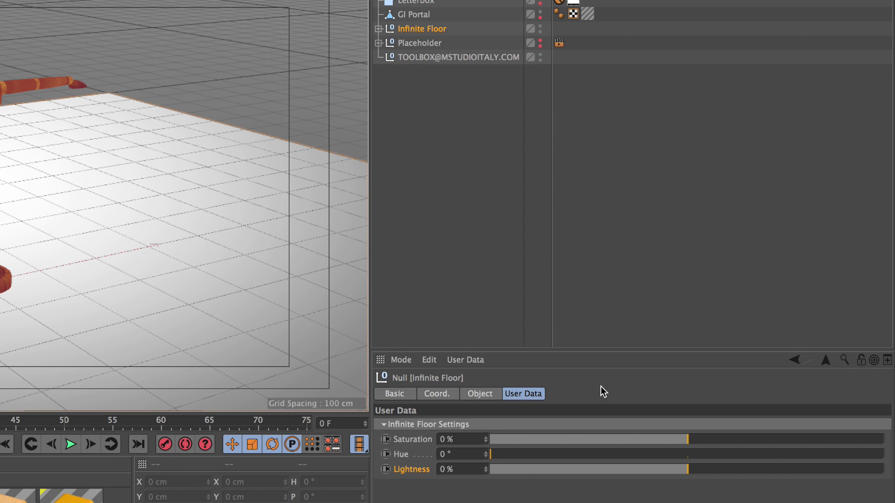
{"action": "left_click_drag", "start_coordinate": [689, 440], "coordinate": [834, 443]}
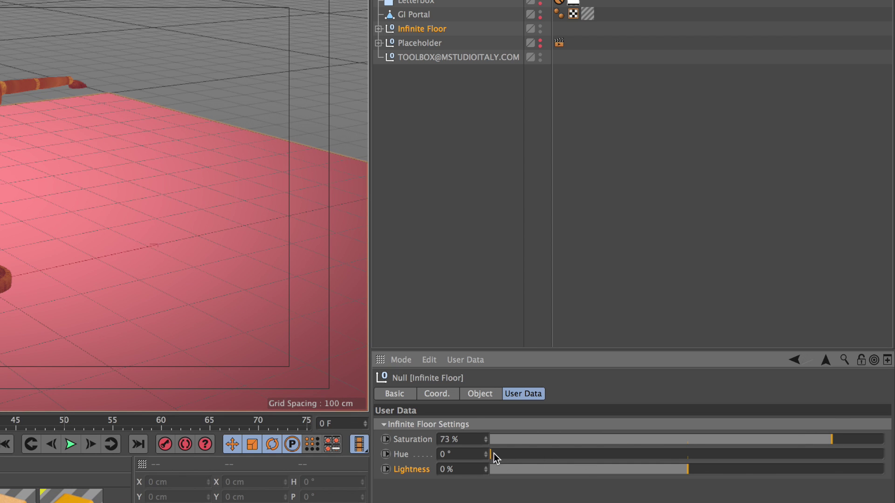
{"action": "left_click_drag", "start_coordinate": [493, 455], "coordinate": [603, 451]}
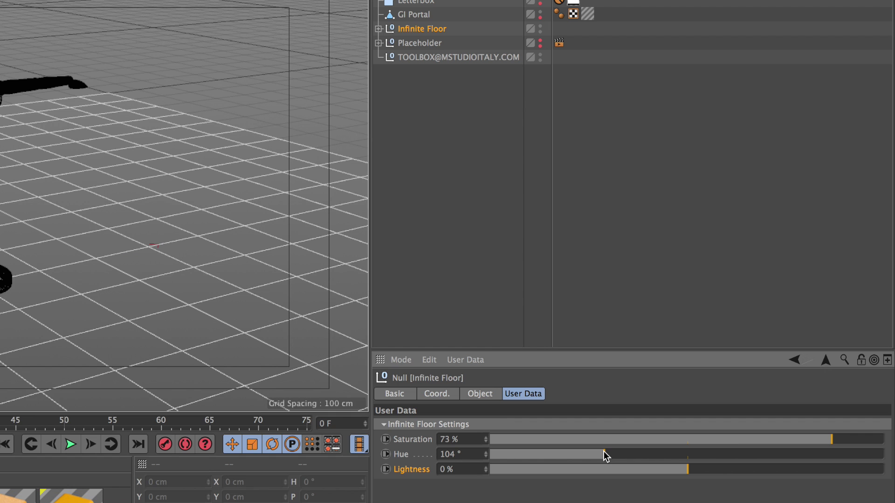